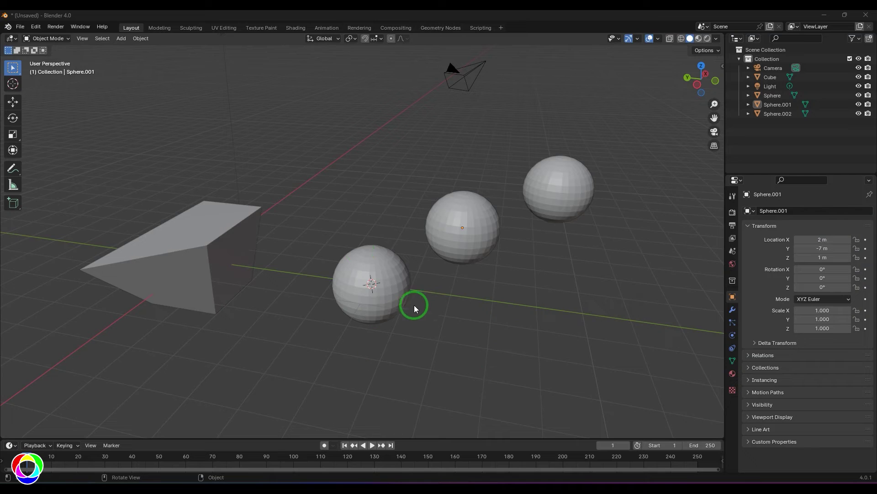
Step: Look over the Object > Snap menu and the snapping target options without applying anything
left_click(140, 39)
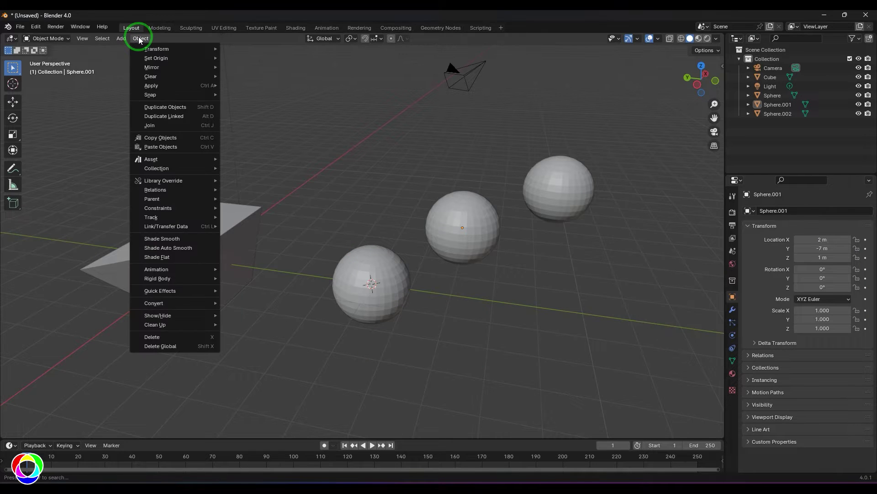
mouse_move(173, 94)
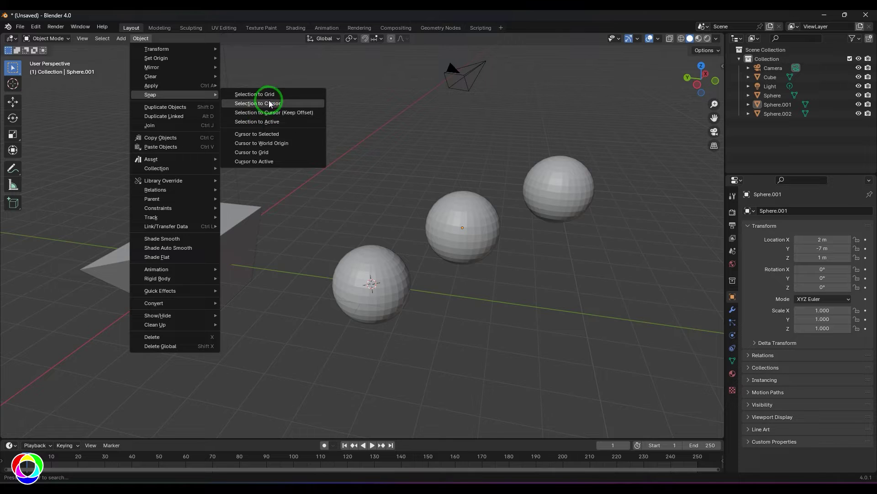
left_click(381, 40)
left_click(141, 39)
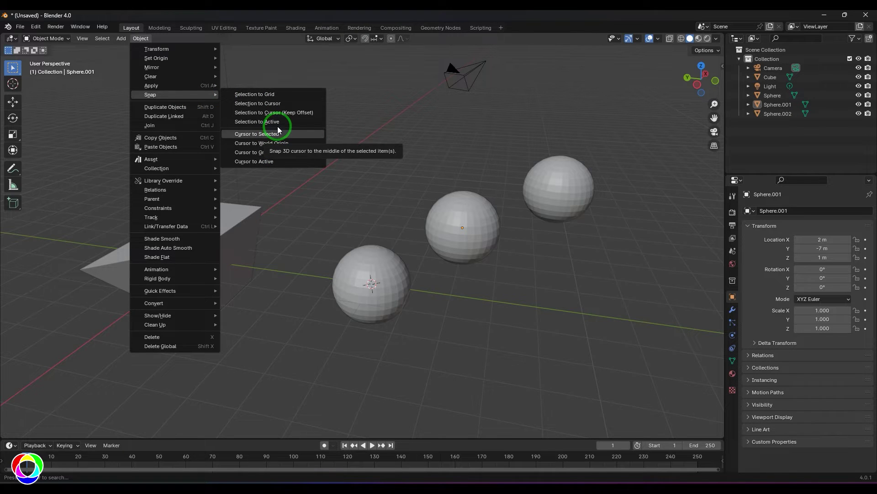
left_click(279, 97)
Step: Select Sphere.001 and move it with the gizmo to Y -7.1907 m and Z 1.2377 m
left_click(466, 242)
left_click(13, 102)
left_click(440, 229)
left_click_drag(439, 229, 446, 227)
left_click_drag(467, 192, 468, 192)
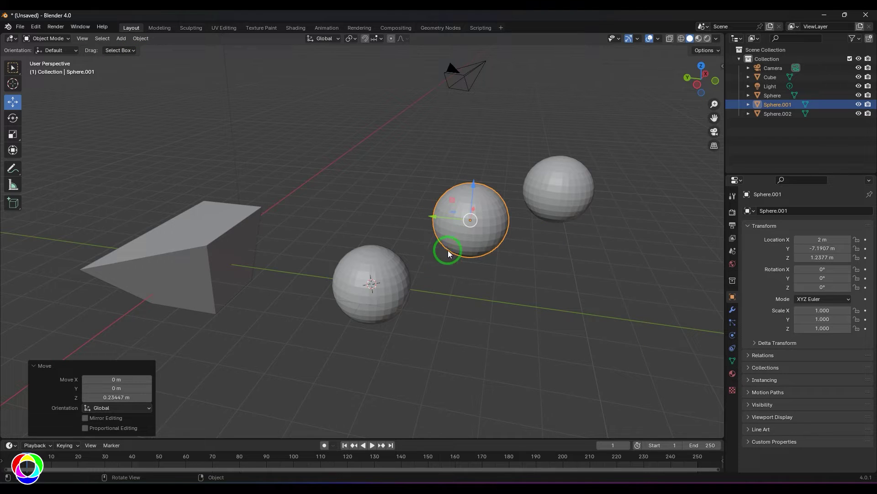
Step: Snap Sphere.001 to the grid, then drag it further along Y and up along Z
left_click(141, 38)
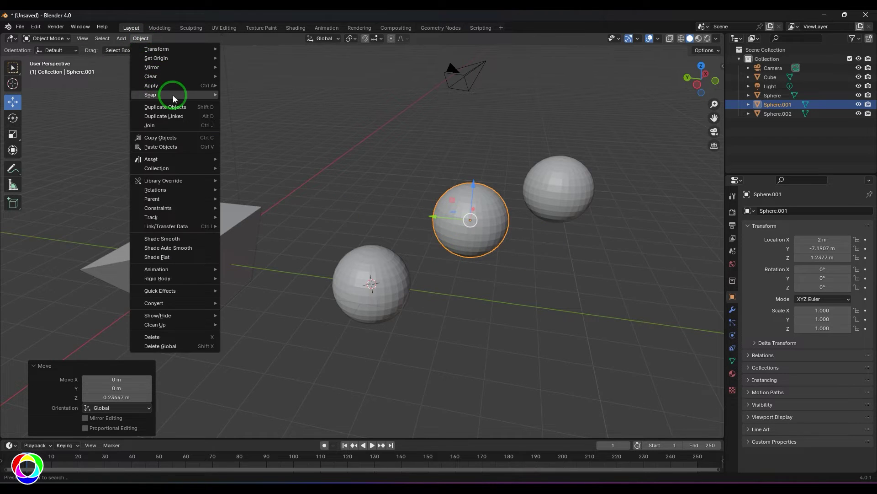
left_click(269, 91)
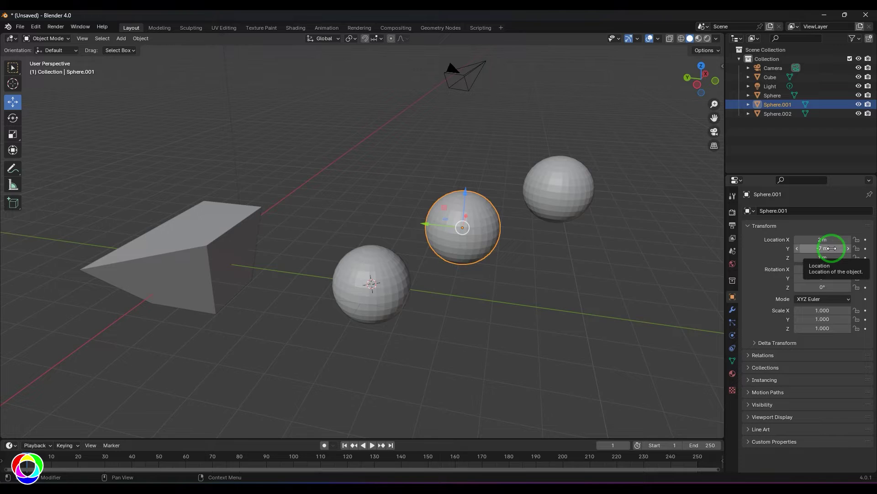
left_click_drag(436, 231, 469, 231)
left_click_drag(496, 199, 495, 173)
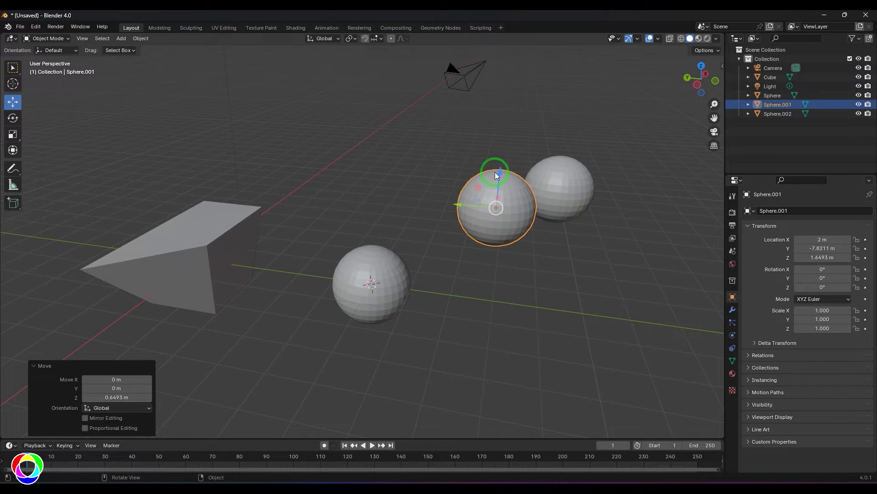
Step: Snap Sphere.001 back to the grid with Selection to Grid, landing at 2, -8, 2 m
left_click(137, 39)
mouse_move(176, 95)
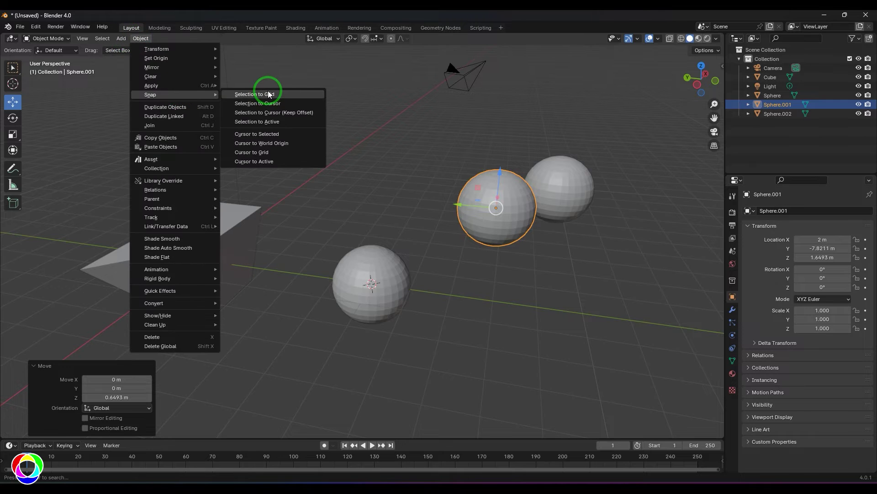
left_click(268, 94)
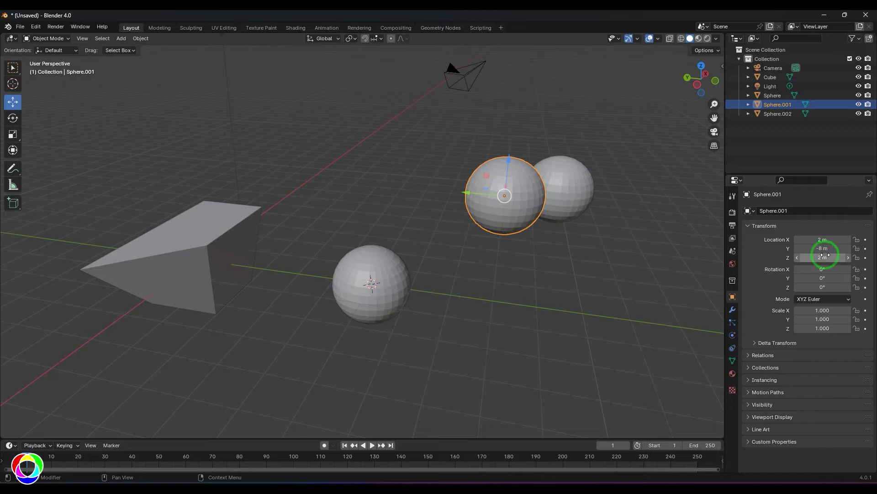
left_click(142, 38)
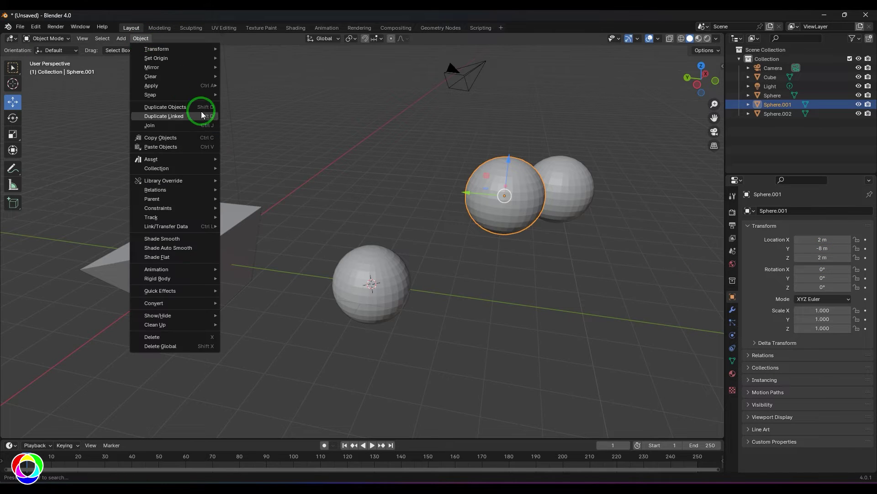
Step: Deselect the sphere, orbit the view, and choose Cursor to World Origin from the Shift+S pie
left_click(440, 333)
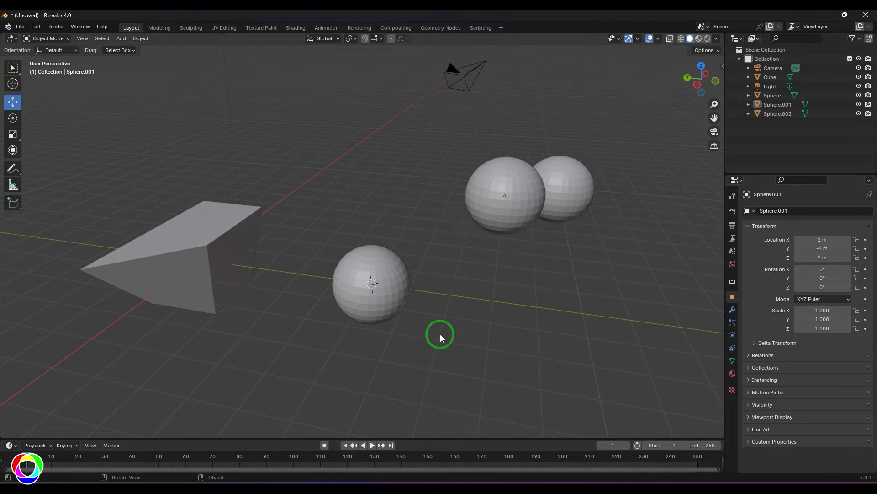
middle_click_drag(291, 354, 355, 326)
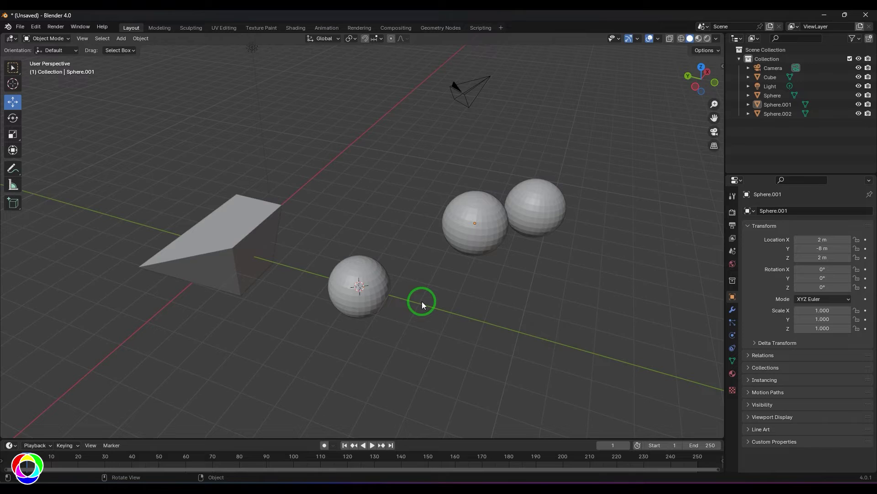
key("shift+s")
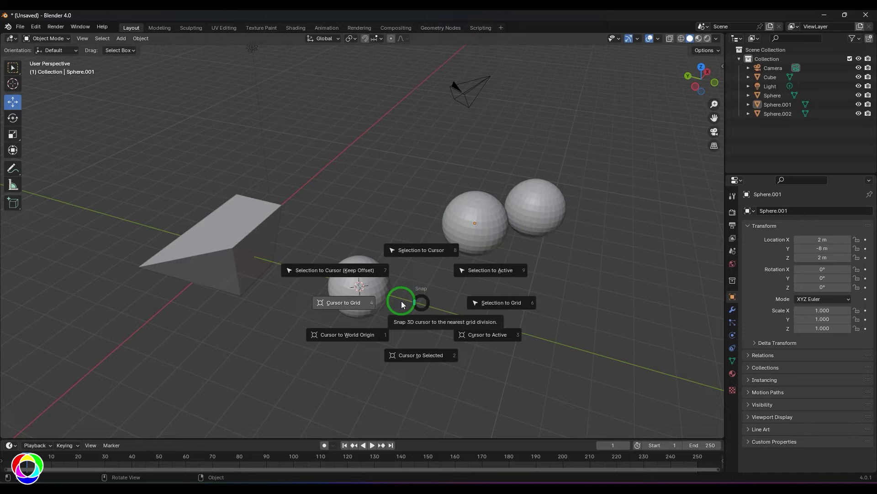
left_click(354, 337)
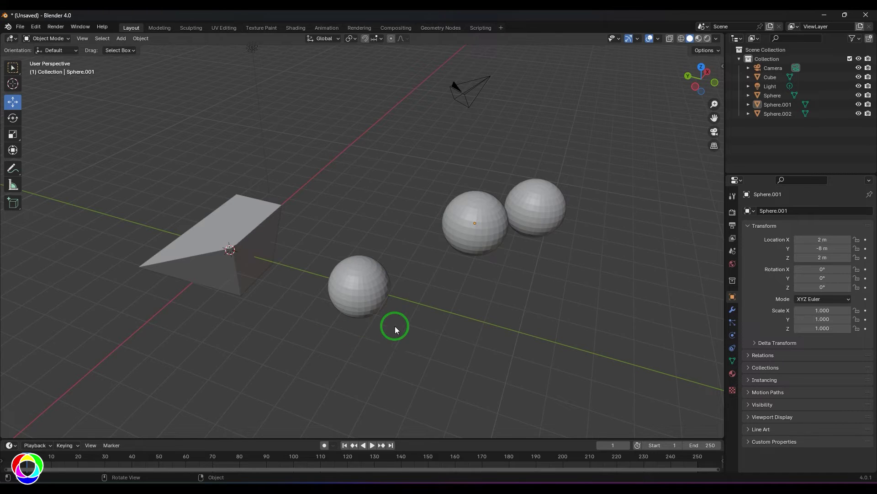
Step: Snap Sphere.001 to the 3D cursor at the origin, then slide it along X to 8.1625 m
left_click(470, 239)
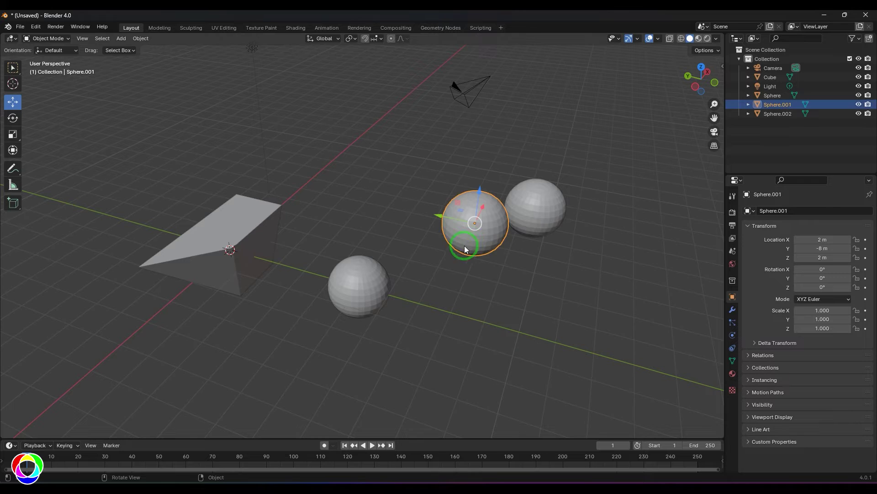
left_click(139, 39)
mouse_move(184, 94)
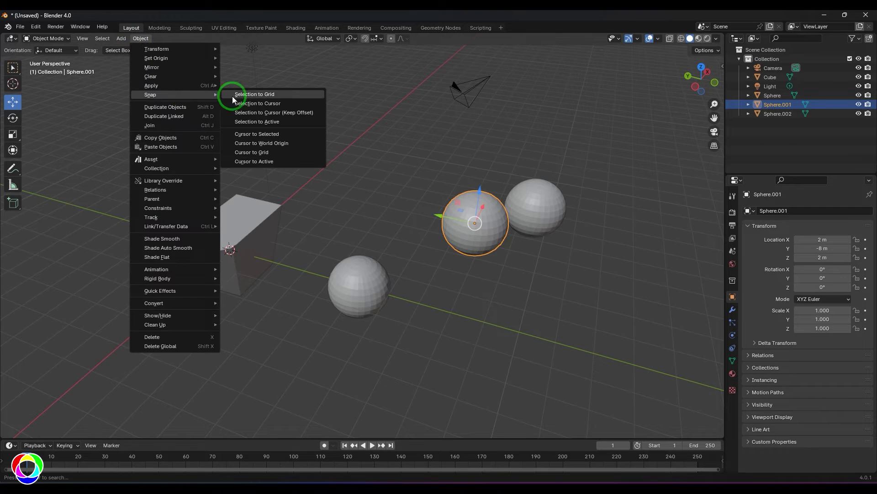
left_click(267, 104)
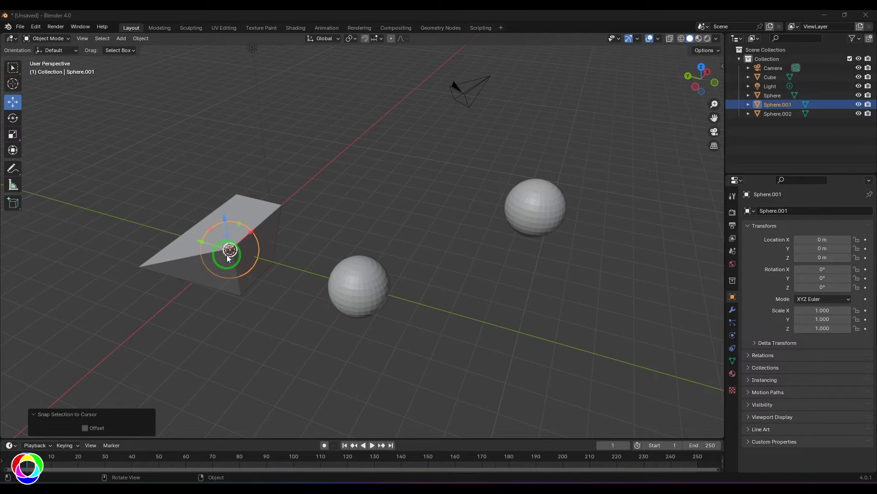
left_click_drag(251, 231, 479, 290)
Step: Place the 3D cursor on the ground in front and snap Sphere.001 onto it
right_click(491, 287, "shift")
left_click(409, 209)
left_click(346, 167)
left_click(141, 38)
mouse_move(203, 93)
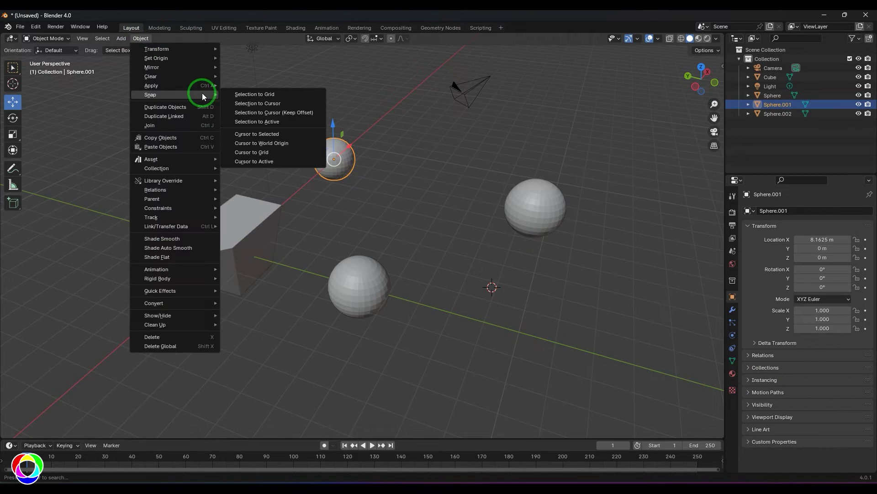
left_click(276, 105)
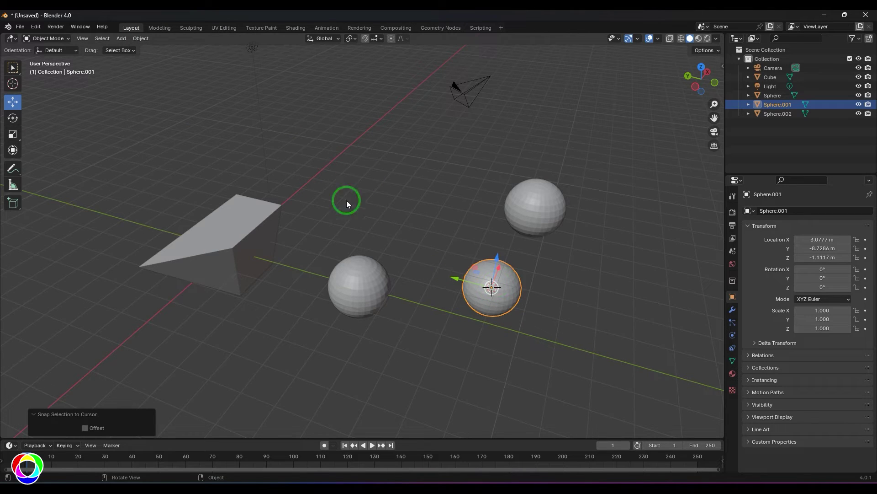
Step: Place the 3D cursor at a raised spot and select Sphere plus the Cube as active object
left_click(140, 38)
mouse_move(184, 96)
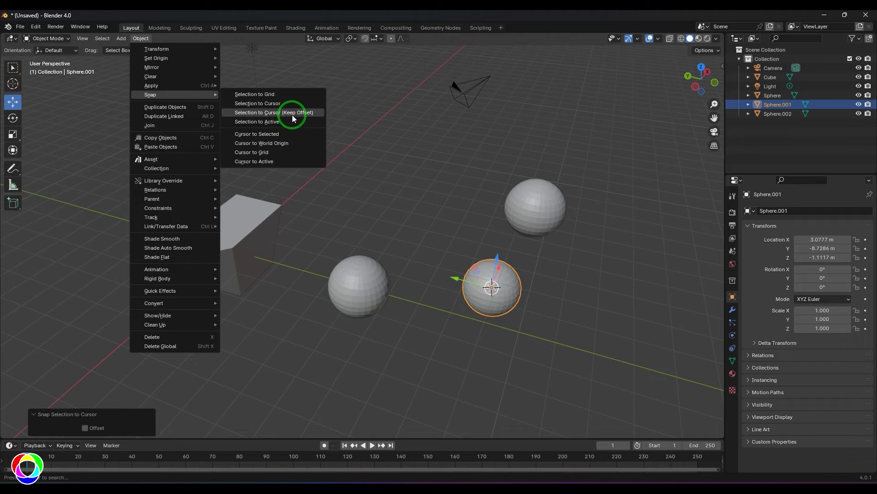
right_click(396, 162, "shift")
left_click(441, 250)
left_click(382, 304)
left_click(516, 275, "shift")
left_click(560, 227, "shift")
left_click(359, 288)
left_click(231, 259, "shift")
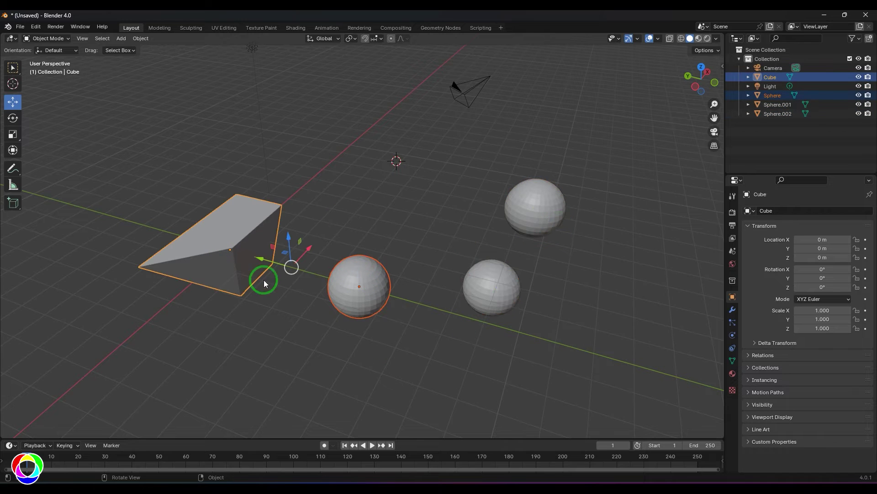
Step: Snap the Cube and Sphere to the 3D cursor with Selection to Cursor, then undo it
left_click(145, 39)
mouse_move(189, 100)
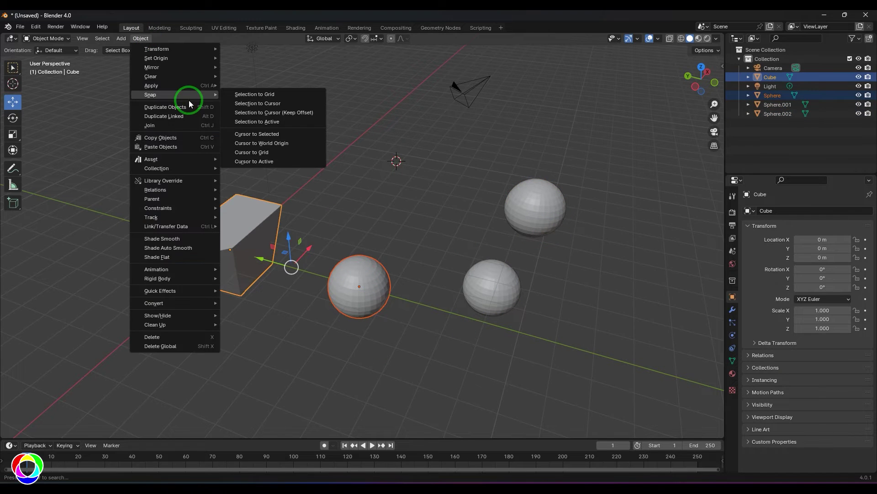
left_click(288, 103)
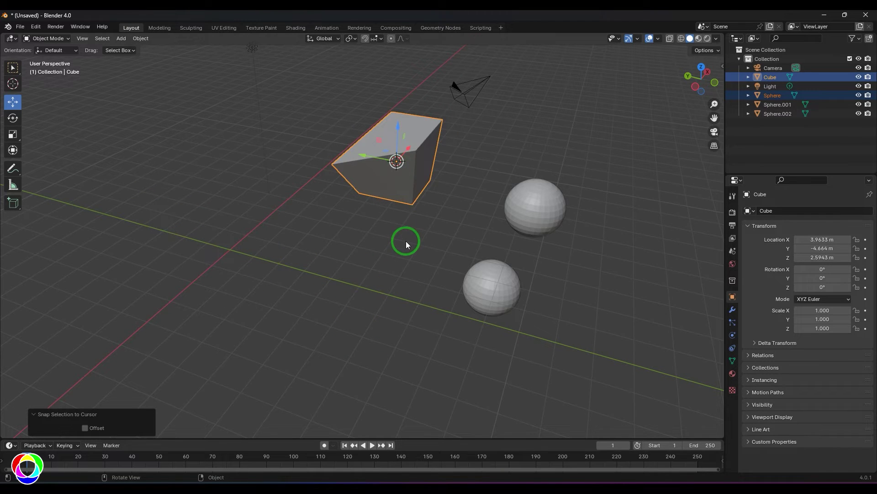
key("ctrl+z")
left_click(361, 292)
key("ctrl+z")
left_click(521, 293, "shift")
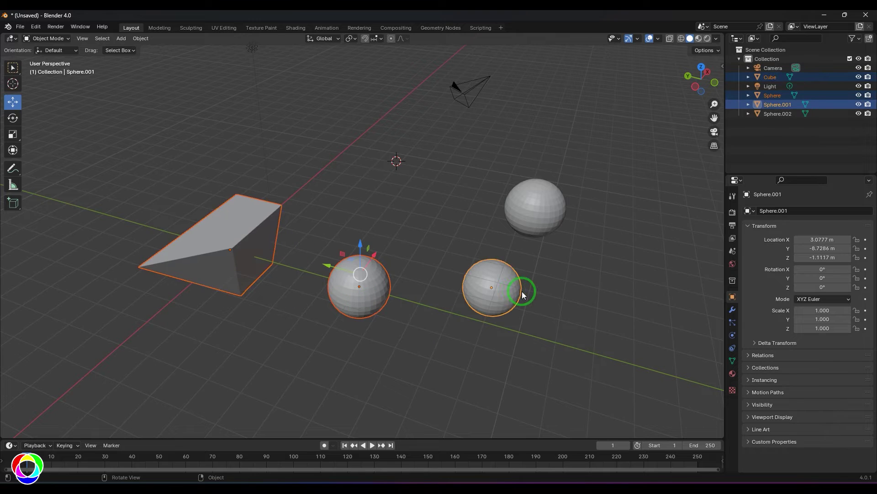
left_click(140, 39)
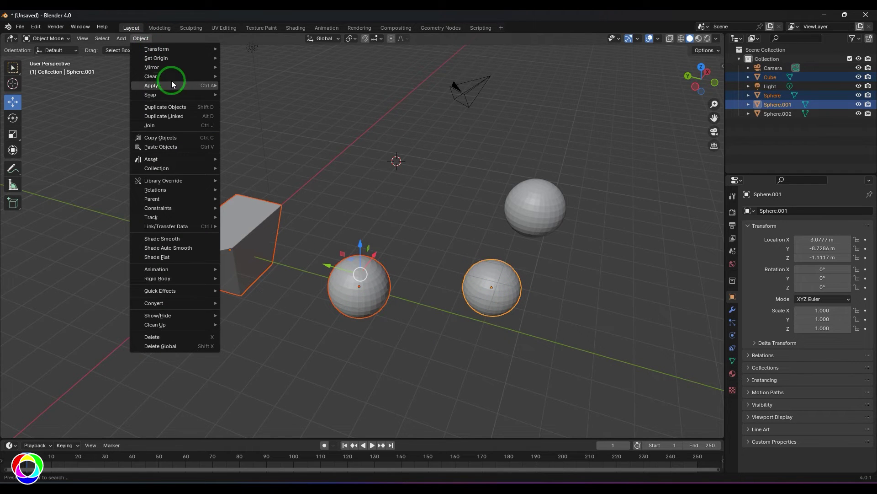
mouse_move(179, 91)
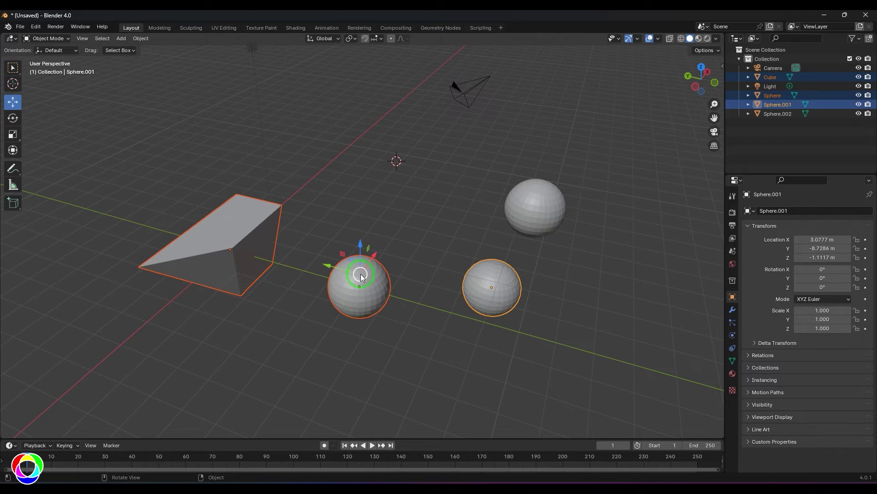
left_click(141, 39)
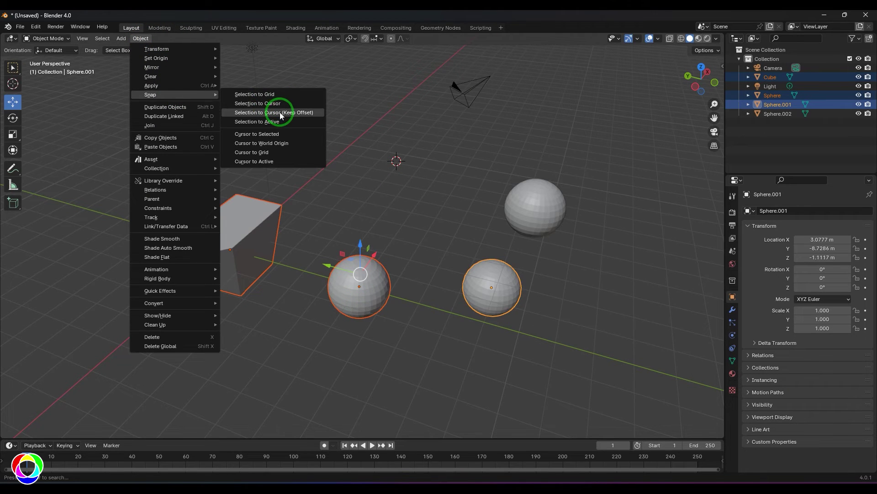
left_click(281, 113)
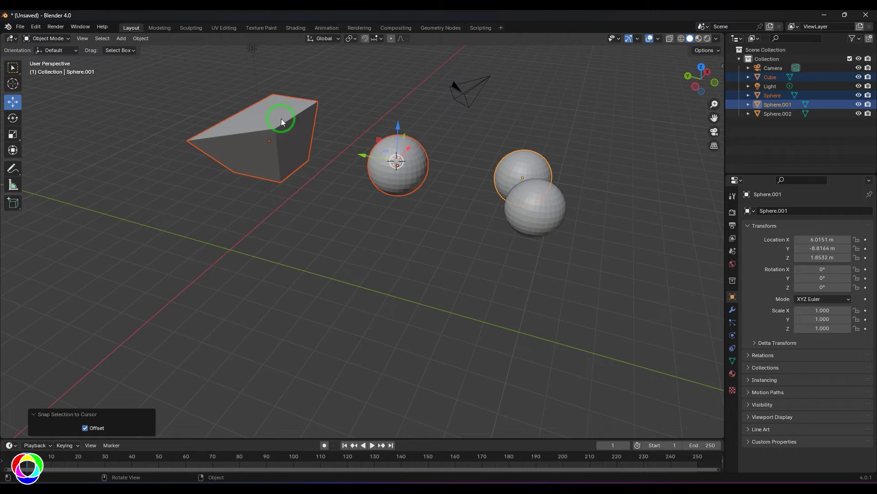
key("ctrl+z")
left_click(141, 38)
mouse_move(183, 94)
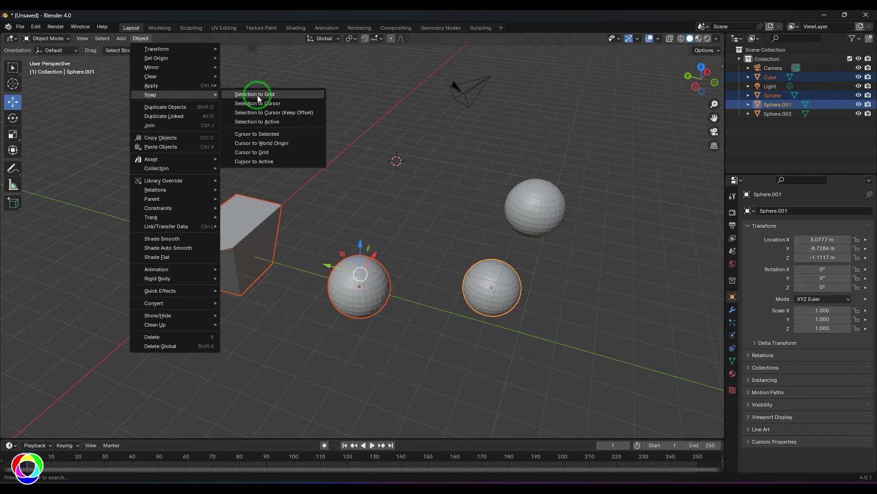
left_click(305, 104)
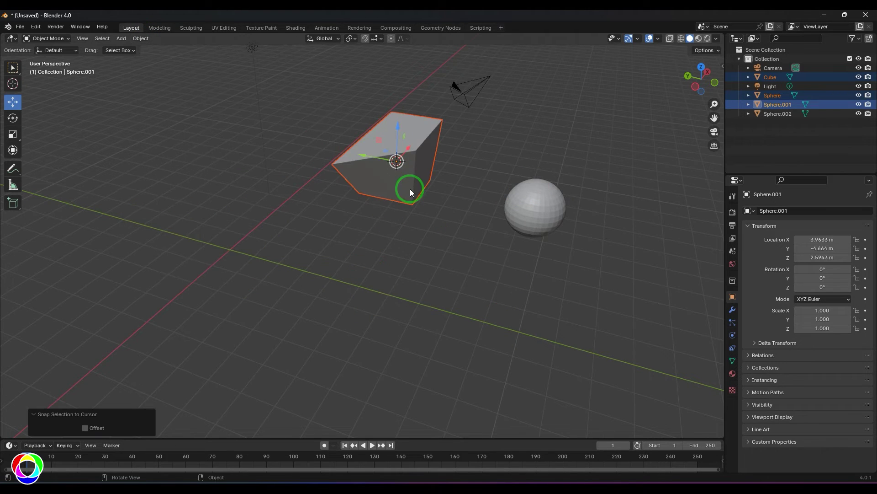
key("ctrl+z")
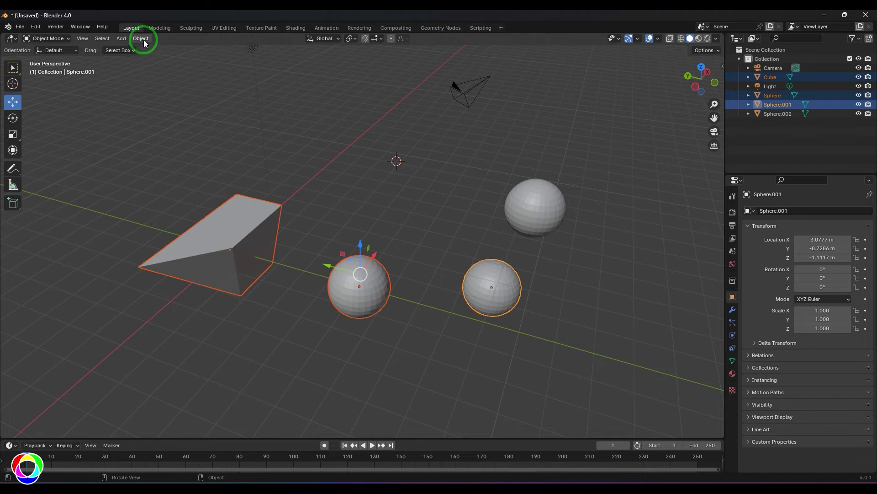
left_click(142, 38)
mouse_move(188, 95)
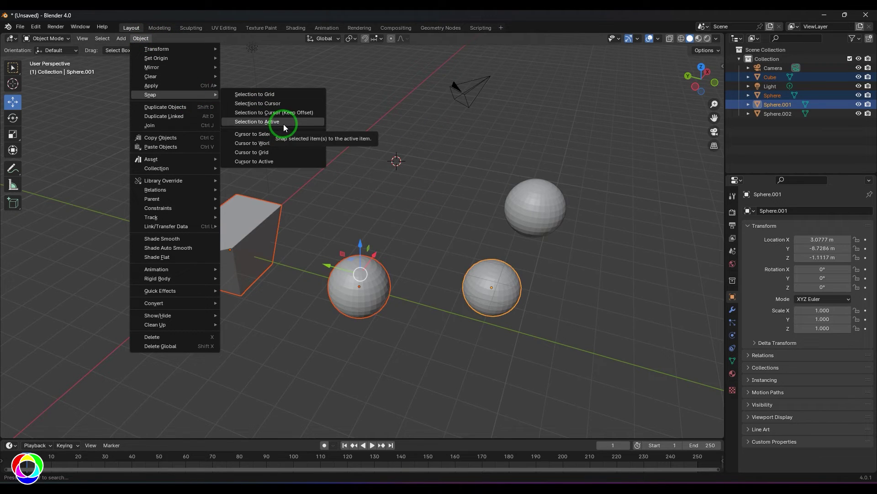
left_click(299, 121)
left_click(396, 316)
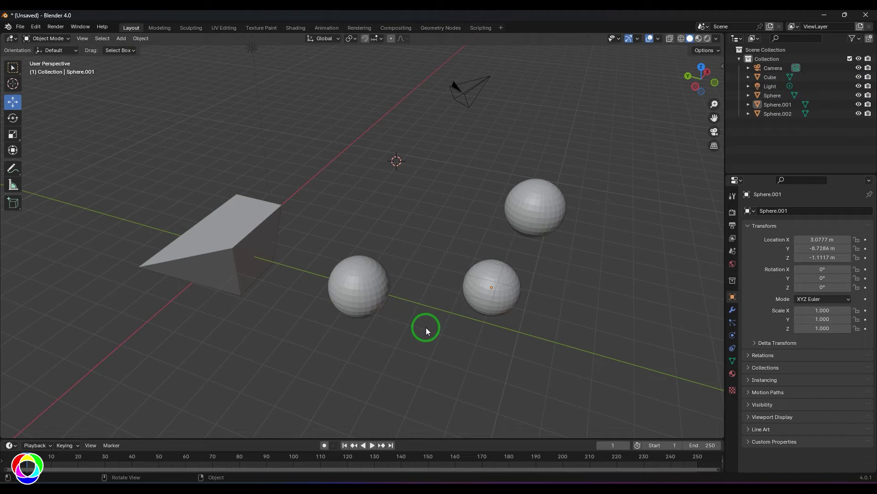
left_click(247, 256, "shift")
left_click(366, 305, "shift")
left_click(511, 223, "shift")
left_click(246, 243)
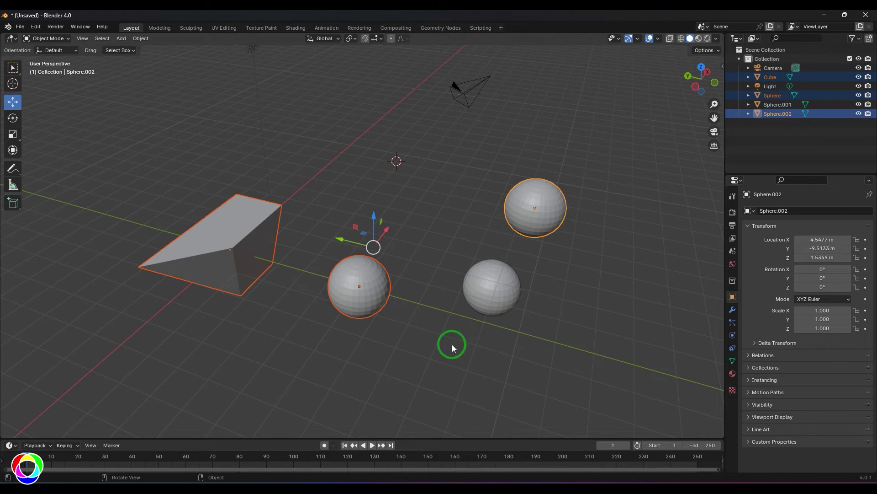
left_click(261, 266)
left_click(359, 278, "shift")
left_click(541, 212, "shift")
left_click(141, 38)
mouse_move(184, 97)
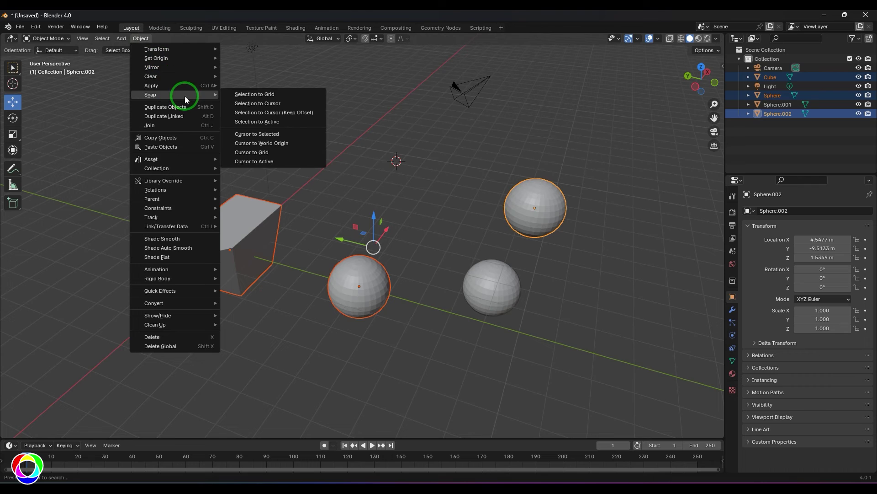
left_click(286, 123)
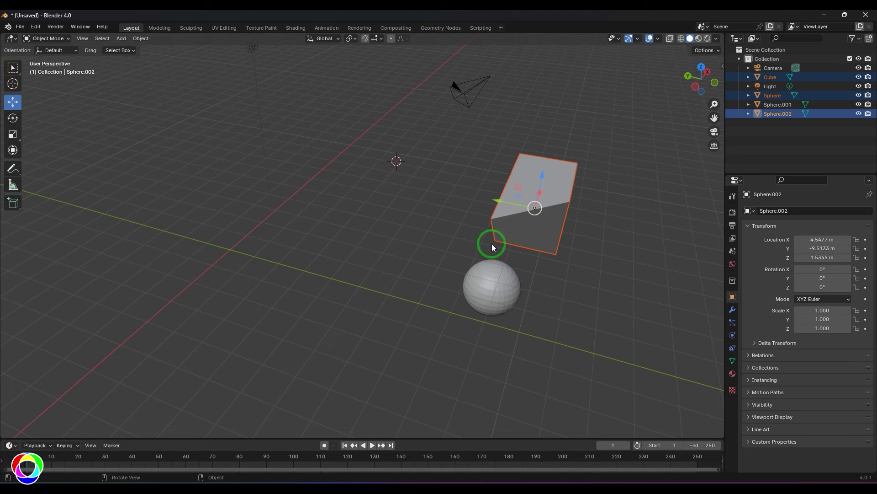
key("ctrl+z")
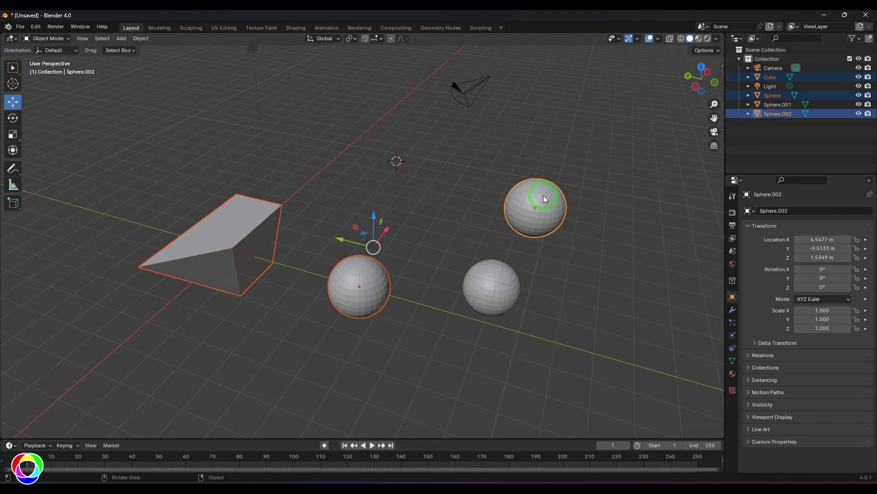
Step: Select only Sphere.002 and snap the 3D cursor onto it
left_click(141, 39)
mouse_move(192, 97)
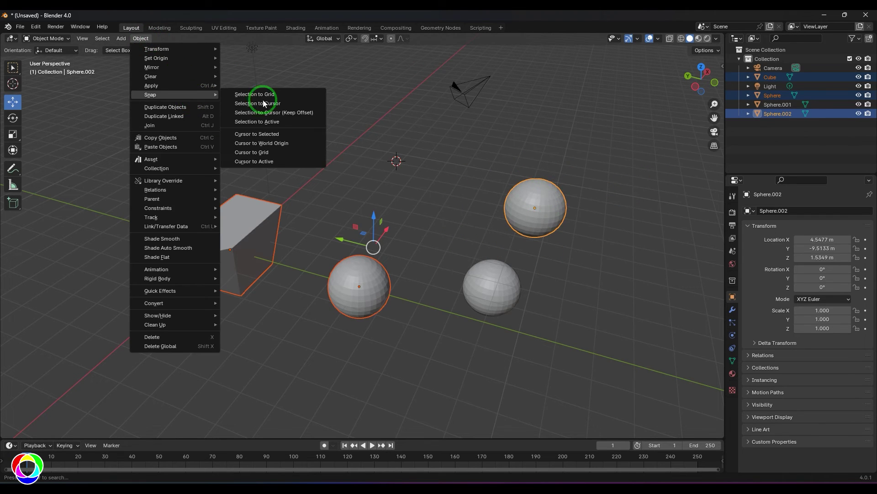
left_click(539, 255)
left_click(563, 228)
left_click(141, 39)
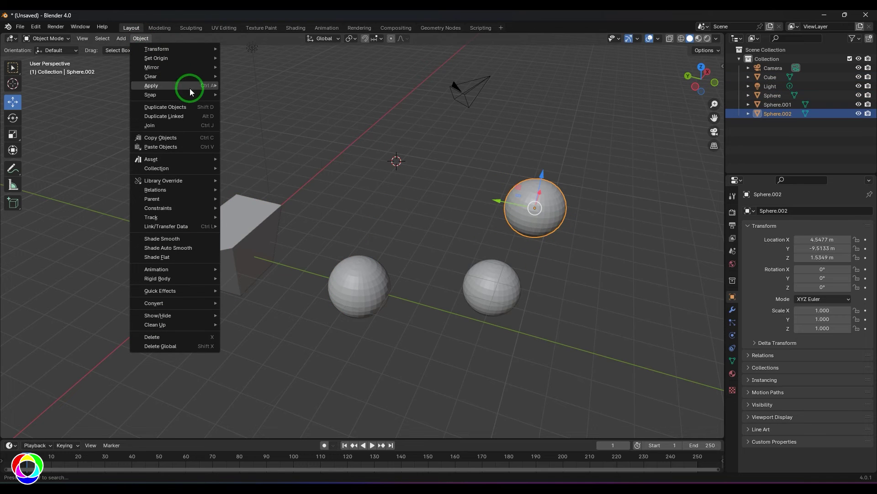
mouse_move(189, 96)
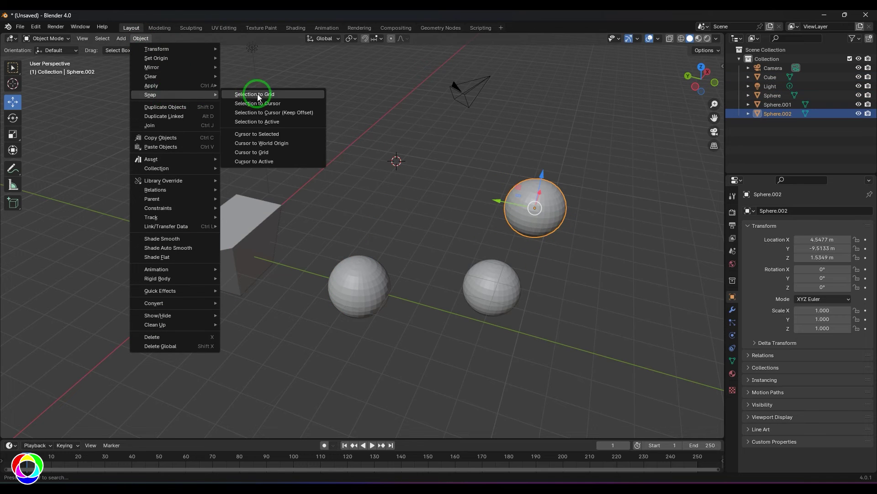
left_click(282, 134)
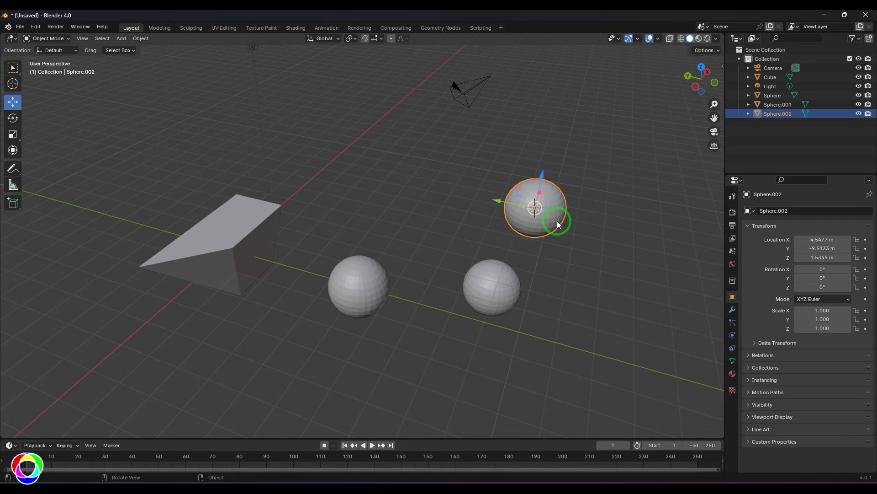
Step: Send the 3D cursor back to the world origin with Cursor to World Origin
left_click(141, 39)
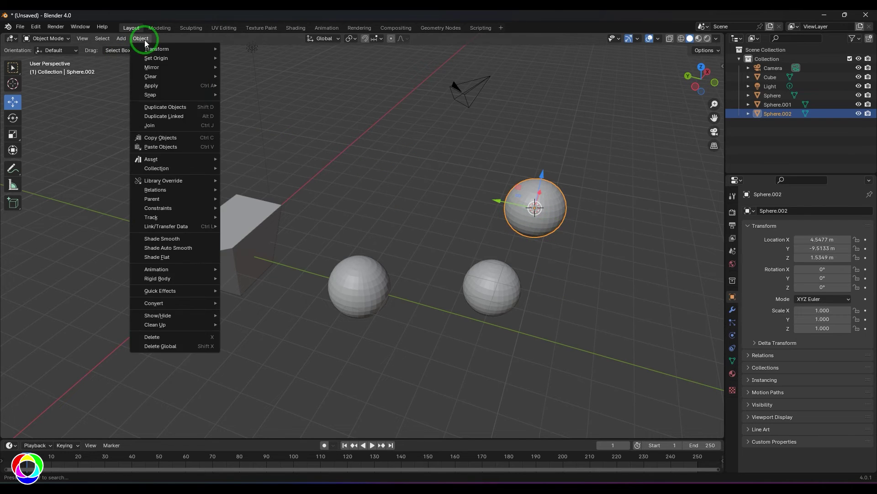
mouse_move(197, 93)
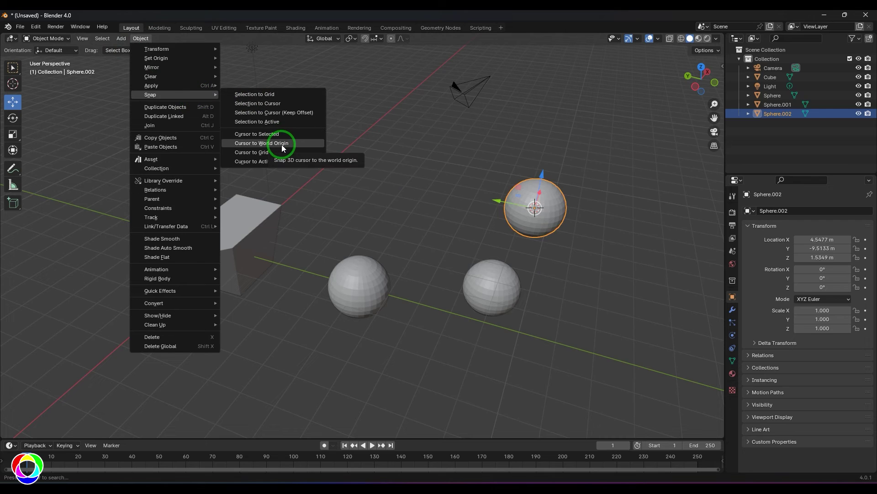
left_click(282, 145)
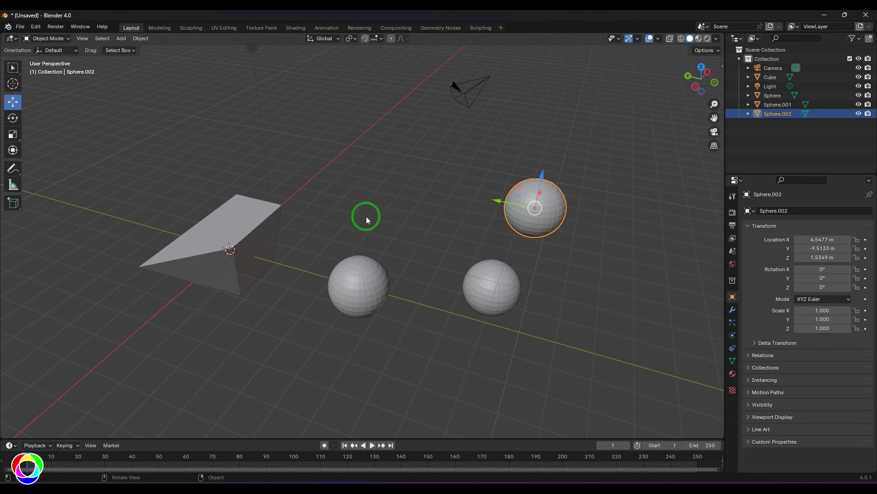
Step: Snap the 3D cursor to the grid, place it in open space, then snap it to the nearest grid point again
left_click(140, 38)
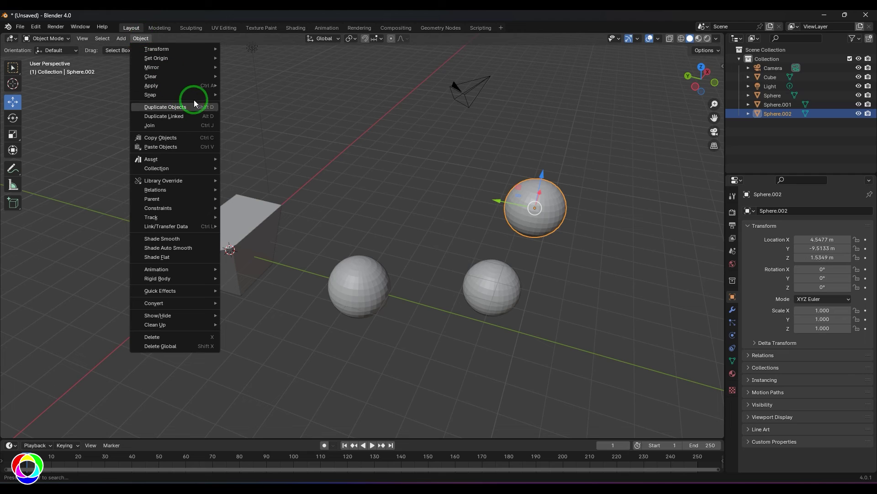
mouse_move(225, 95)
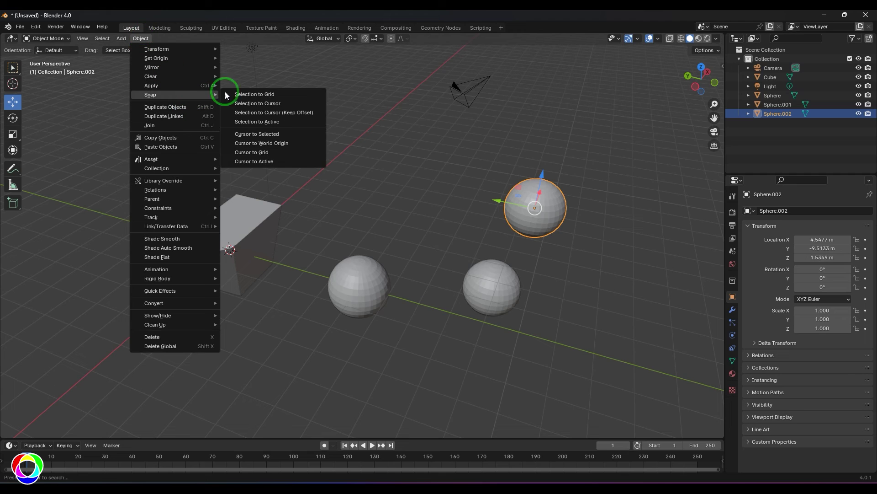
left_click(300, 151)
right_click(391, 188, "shift")
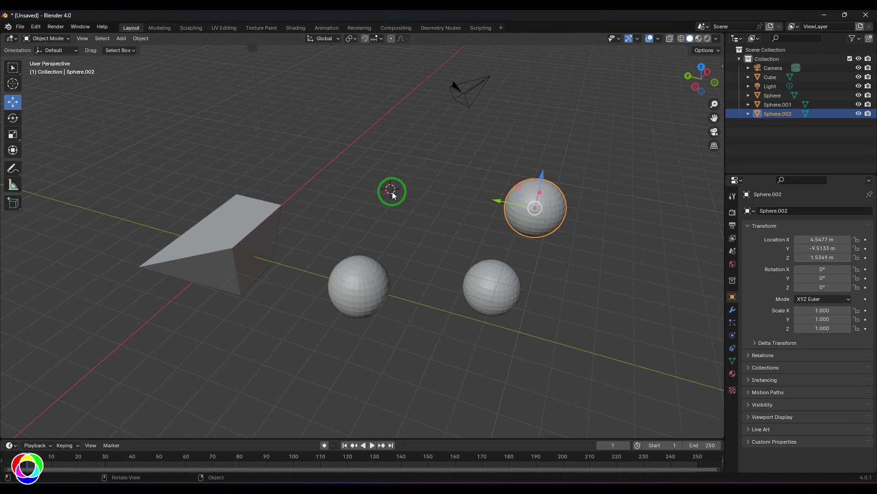
scroll(398, 164, "up", 2)
left_click(140, 38)
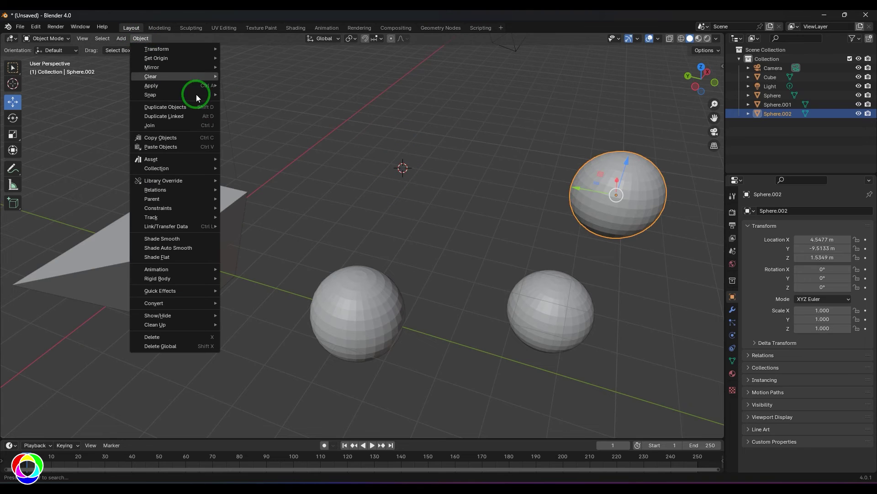
mouse_move(204, 96)
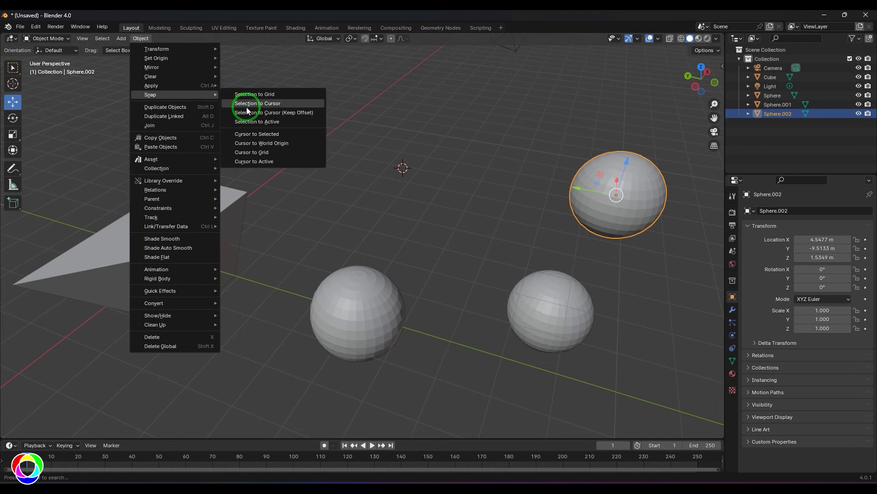
left_click(264, 153)
Step: Snap the 3D cursor to Sphere.002's centre with Cursor to Active, then deselect the sphere
left_click(140, 38)
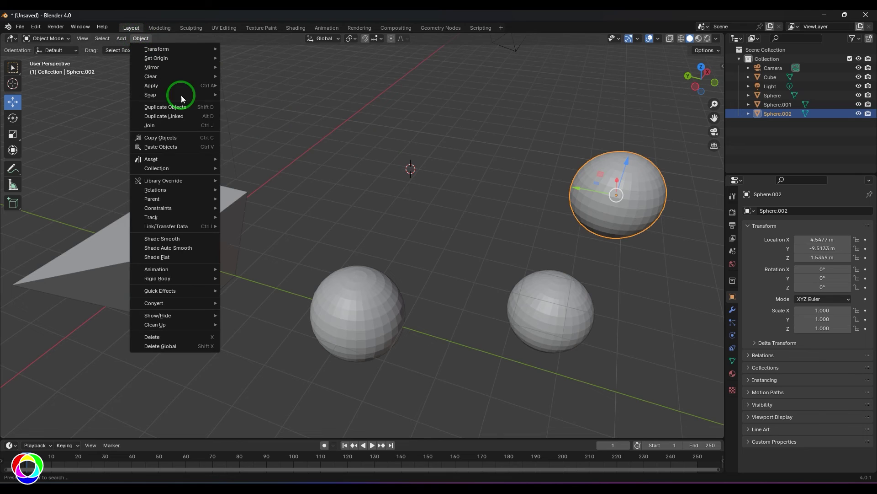
mouse_move(182, 95)
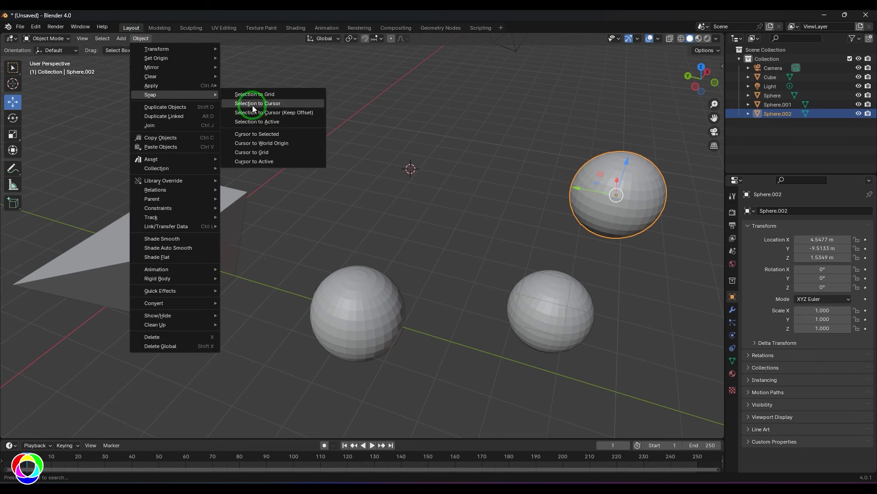
left_click(268, 163)
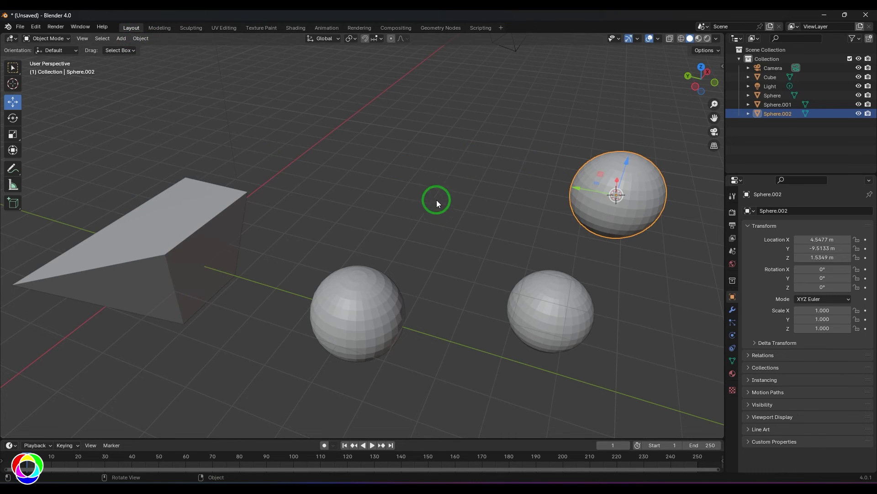
left_click(481, 177)
Step: Review the Shift+S snap pie, dismiss it without applying anything, and select the cube
scroll(453, 190, "down", 3)
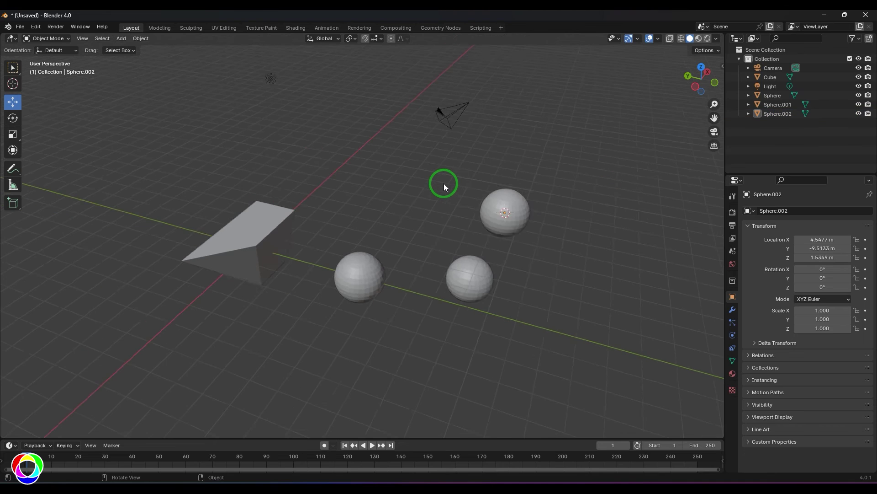
scroll(443, 183, "up", 2)
key("shift+s")
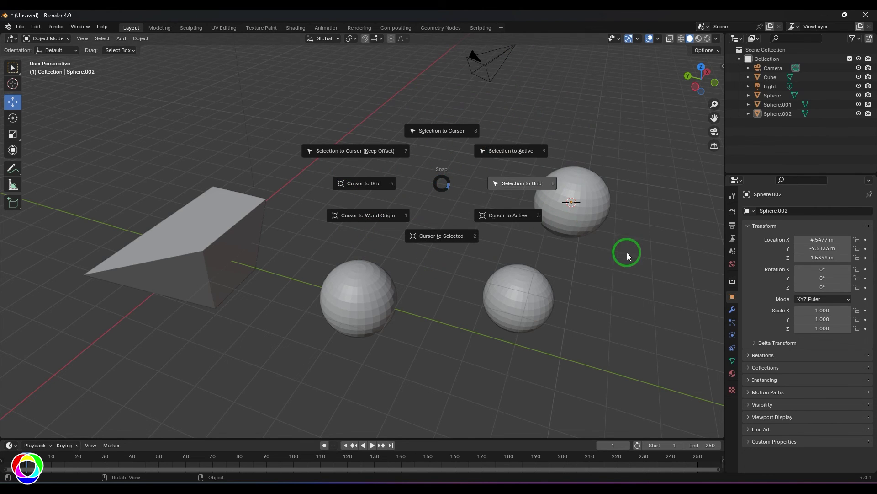
key("Escape")
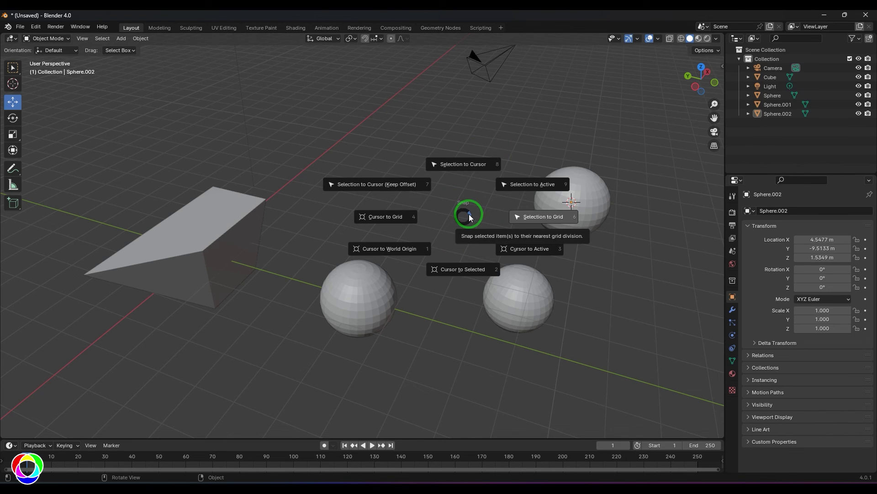
left_click(473, 213)
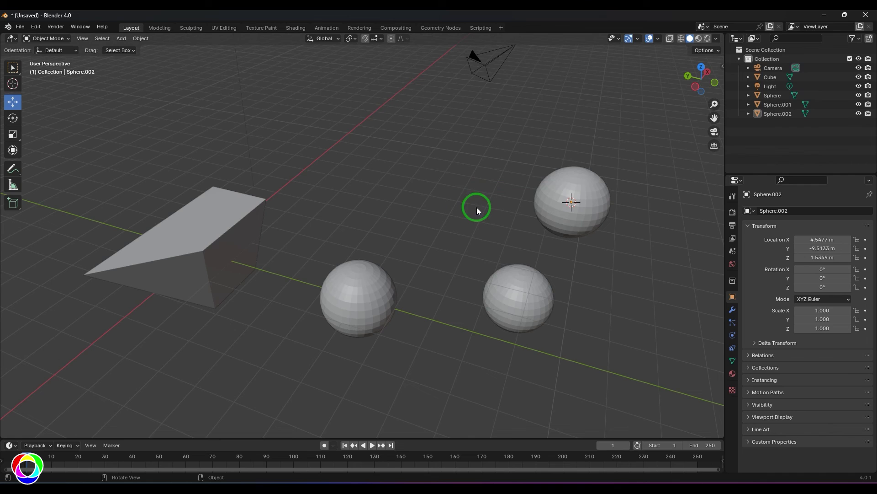
left_click(226, 242)
Step: In the cube's Edit Mode, snap its top-right corner vertex to the 3D cursor, then undo
key("Tab")
left_click(267, 198)
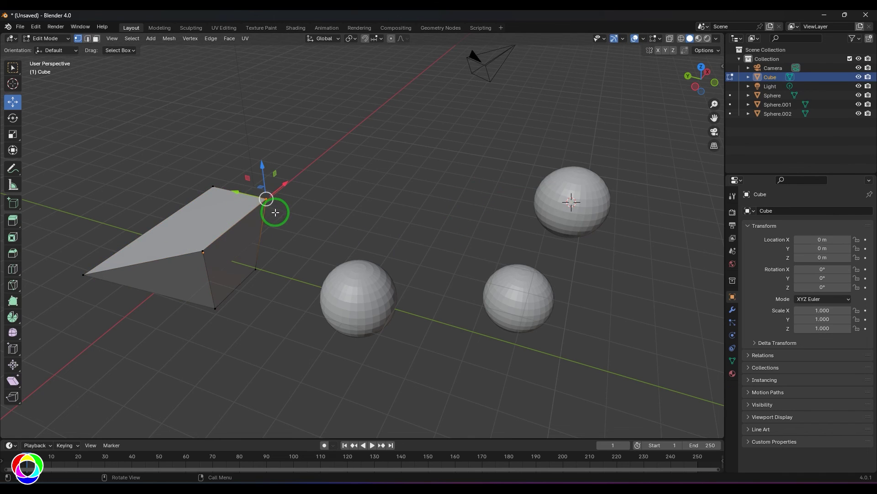
key("shift+s")
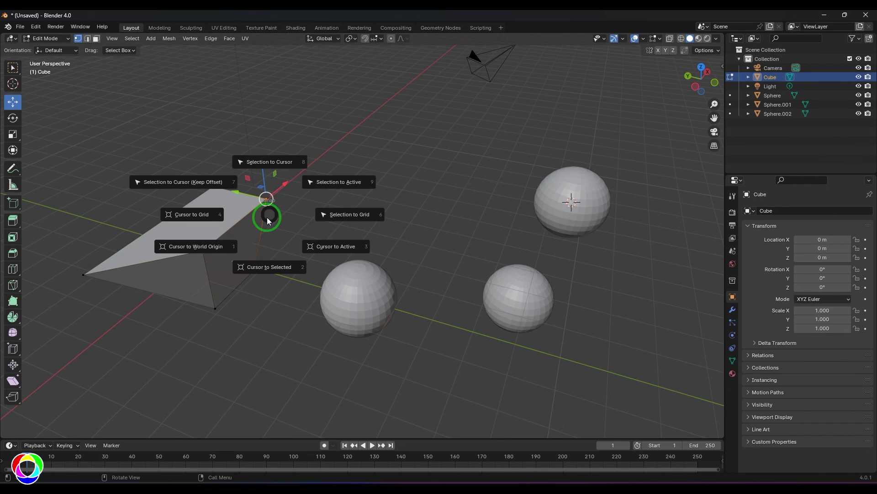
left_click(266, 162)
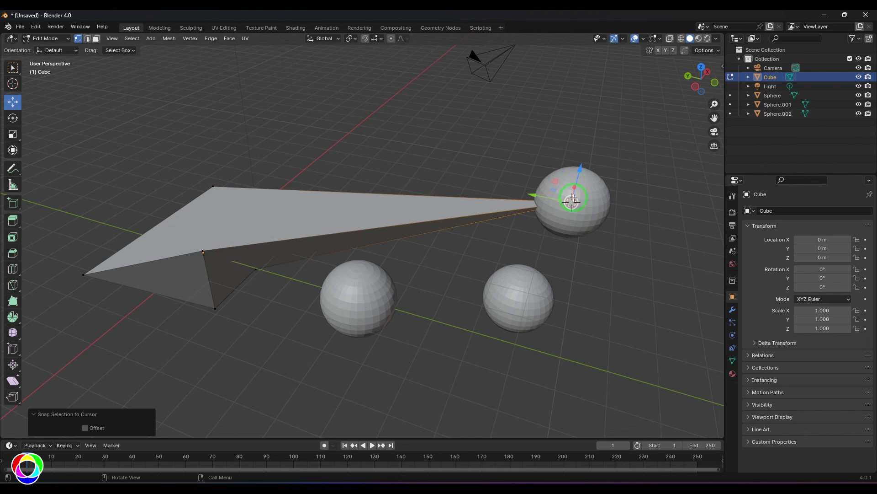
key("ctrl+z")
Step: In edge select mode, snap the cube's top-right edge to the 3D cursor, then undo
key("2")
left_click(247, 213)
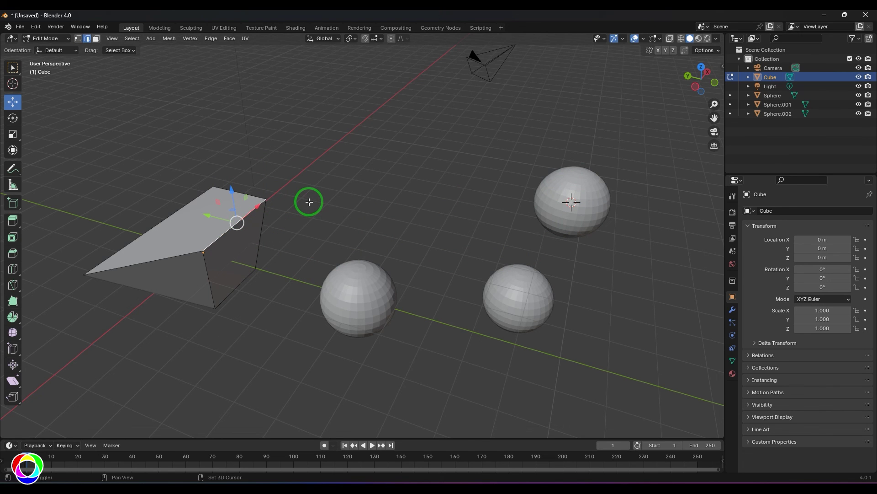
key("shift+s")
left_click(310, 149)
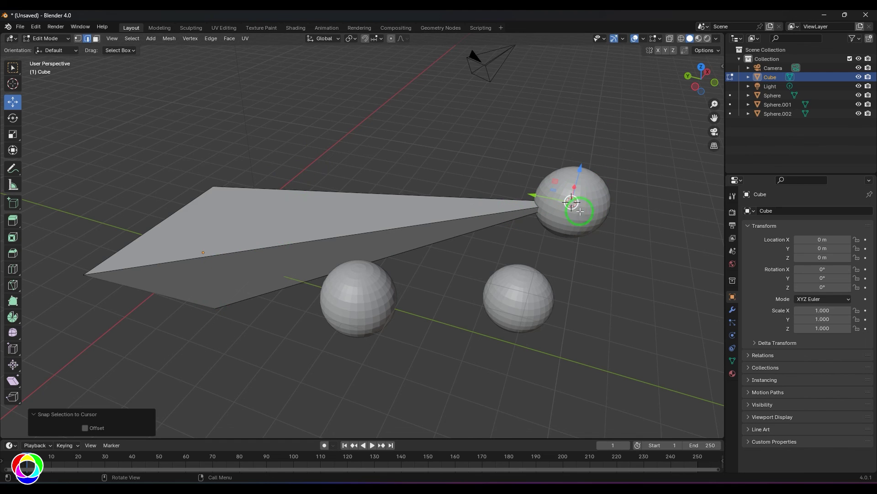
key("ctrl+z")
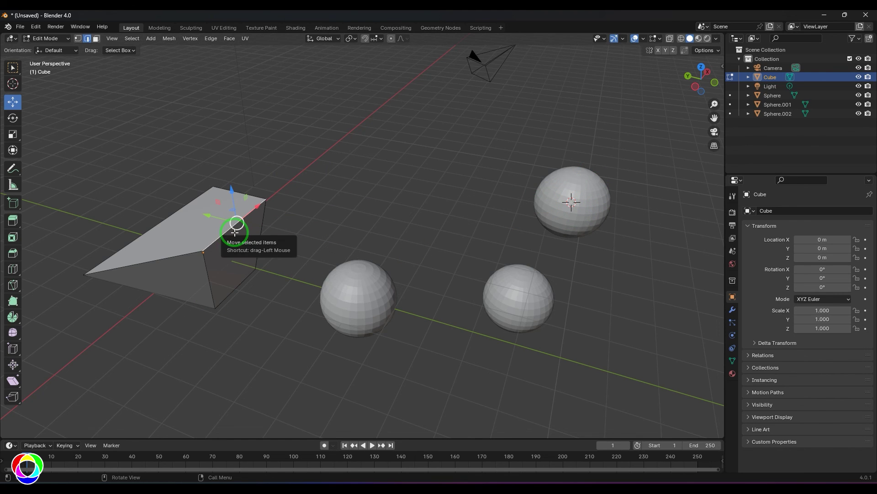
Step: Try Selection to Cursor (Keep Offset) on the selection, then undo it
key("shift+s")
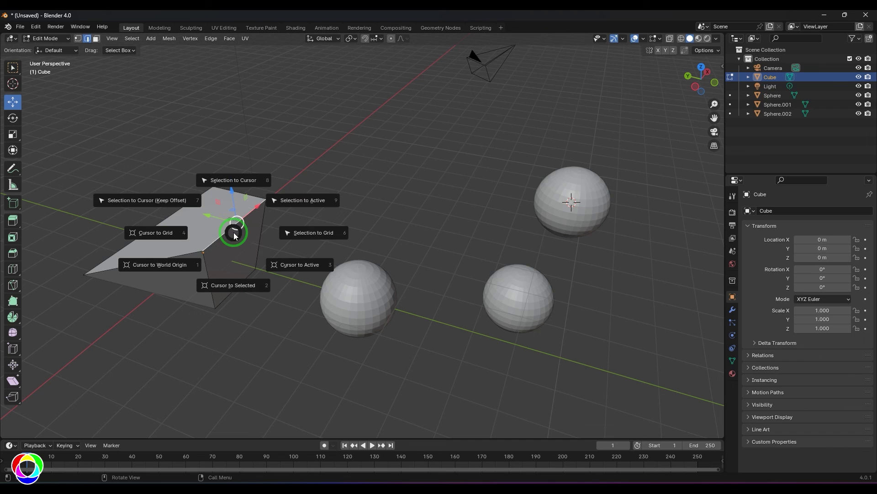
left_click(167, 199)
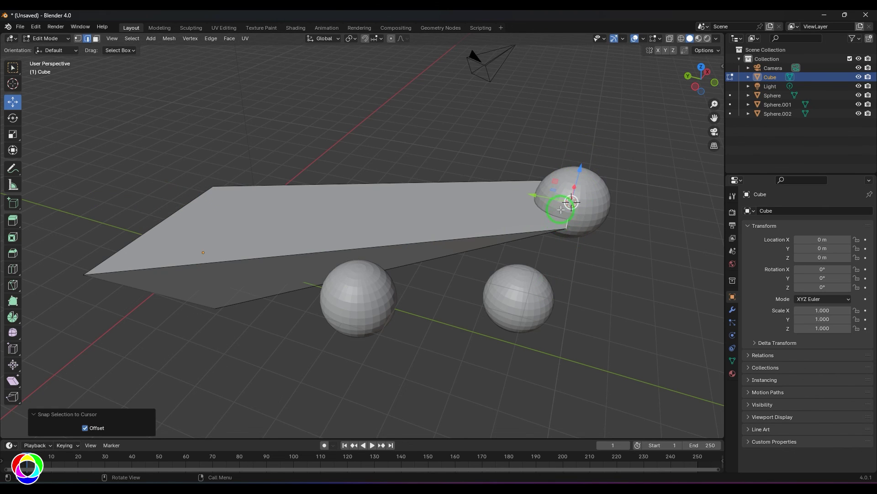
key("ctrl+z")
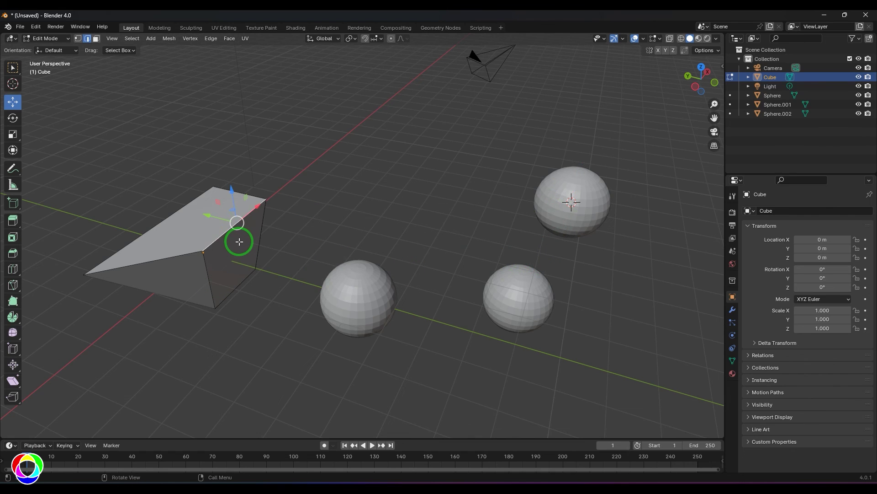